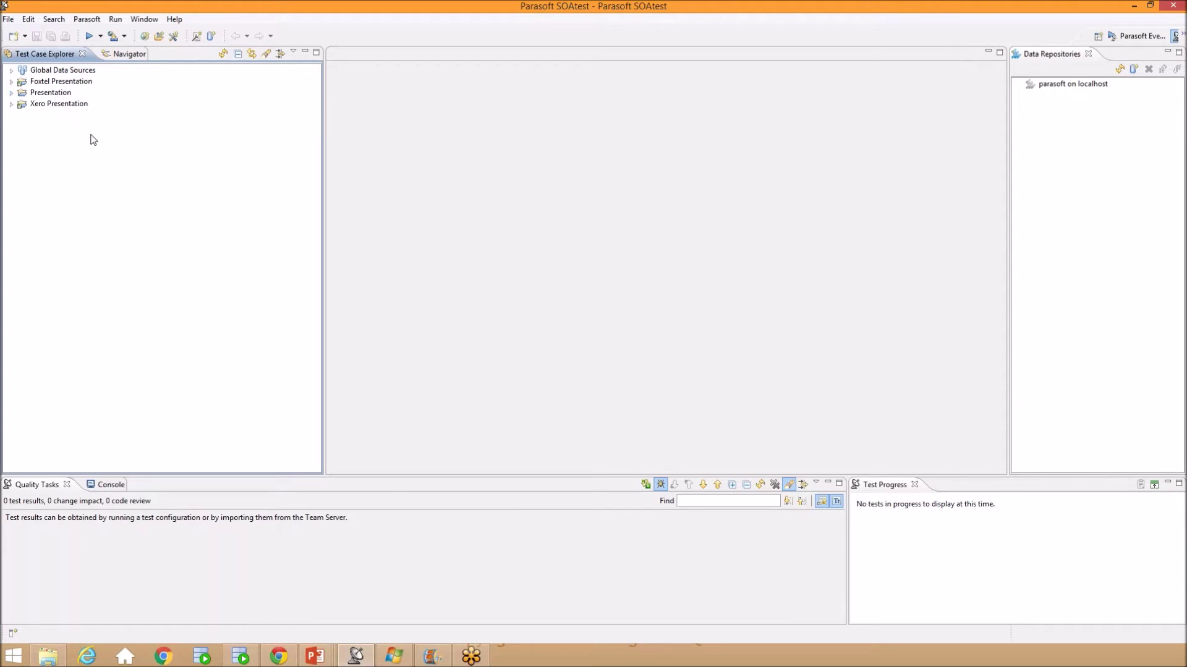
Step: Expand the Presentation project and look over its data sources and test files
click(68, 92)
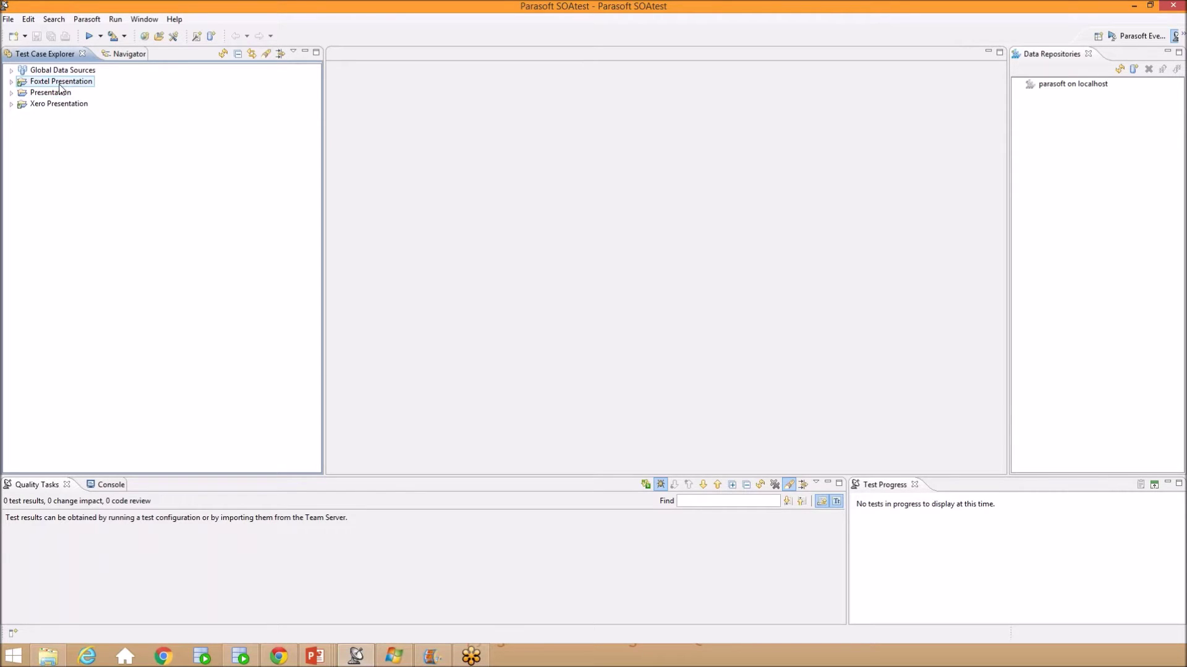
click(59, 106)
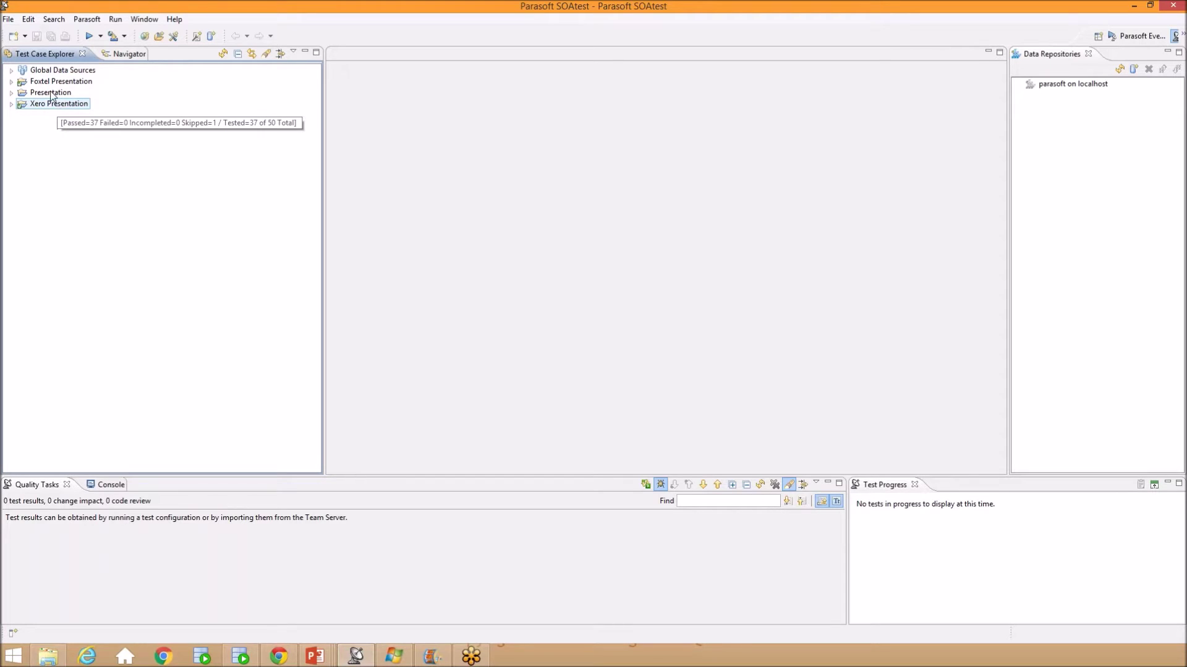
click(11, 92)
double_click(42, 94)
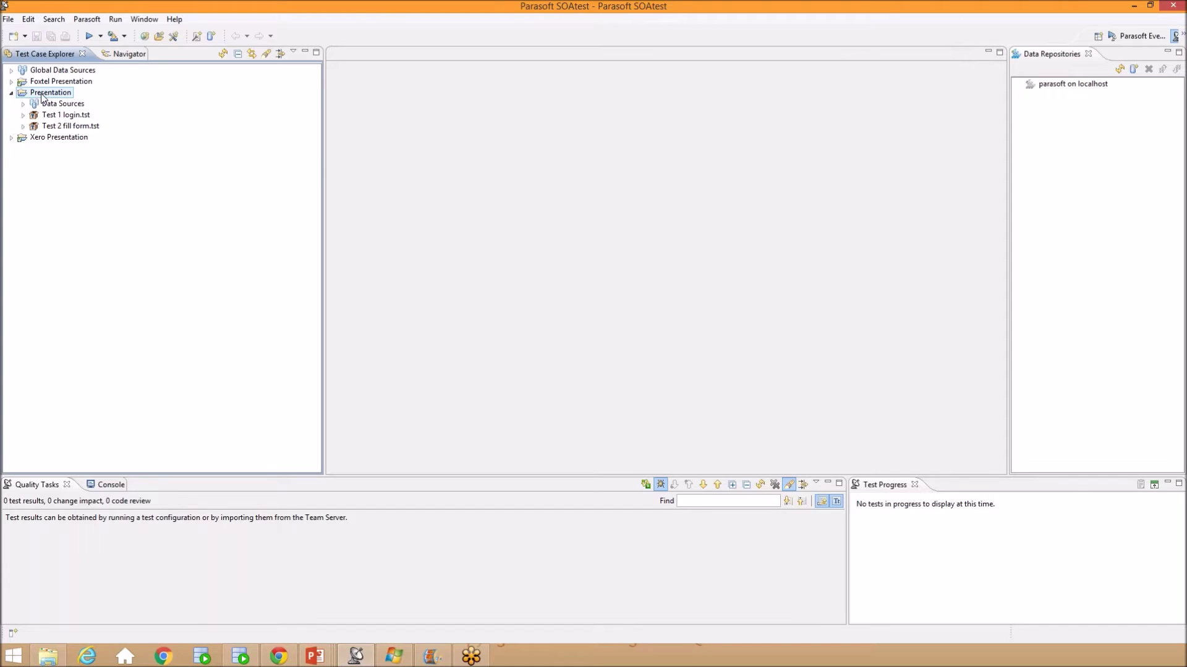
key(Down)
key(Down)
key(Down)
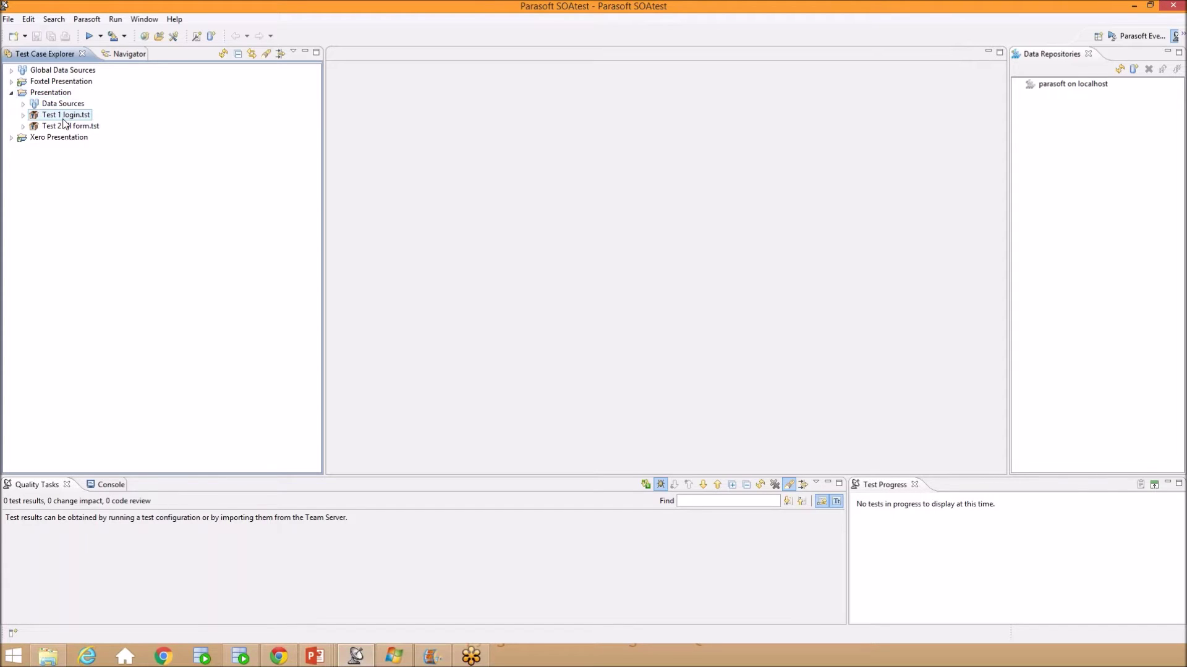
click(56, 117)
click(80, 128)
click(76, 139)
click(73, 104)
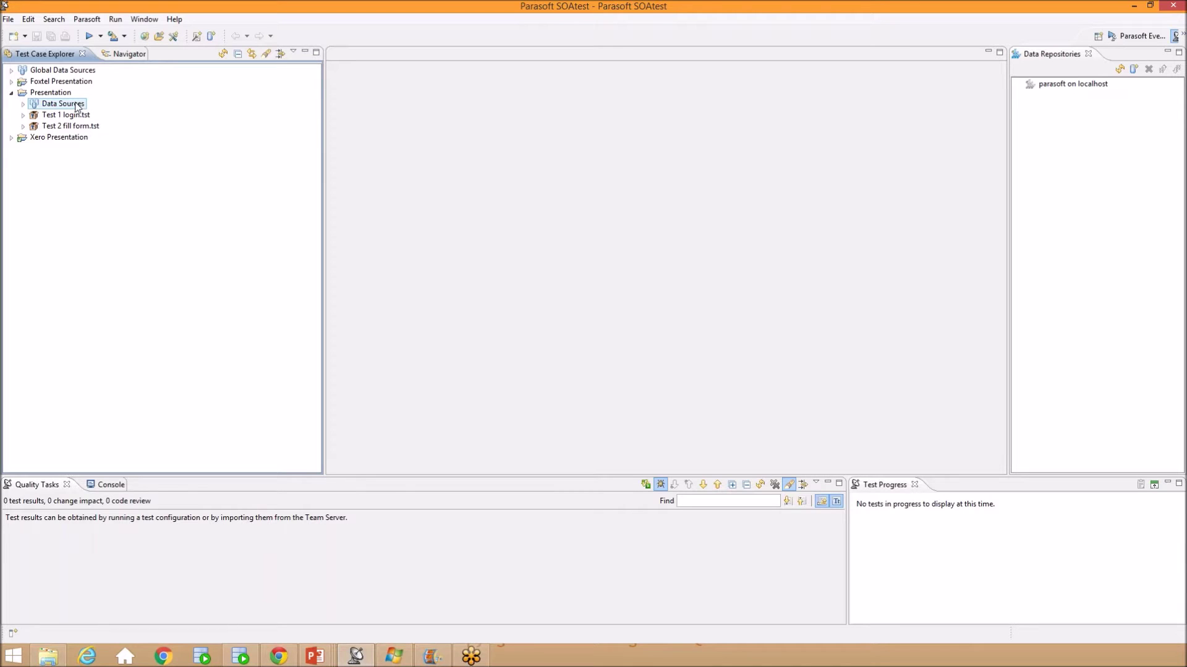
Step: Expand Test 1 login.tst through its Web Scenarios suite down to the individual tests of the Test Suite scenario
click(24, 115)
click(65, 130)
click(64, 138)
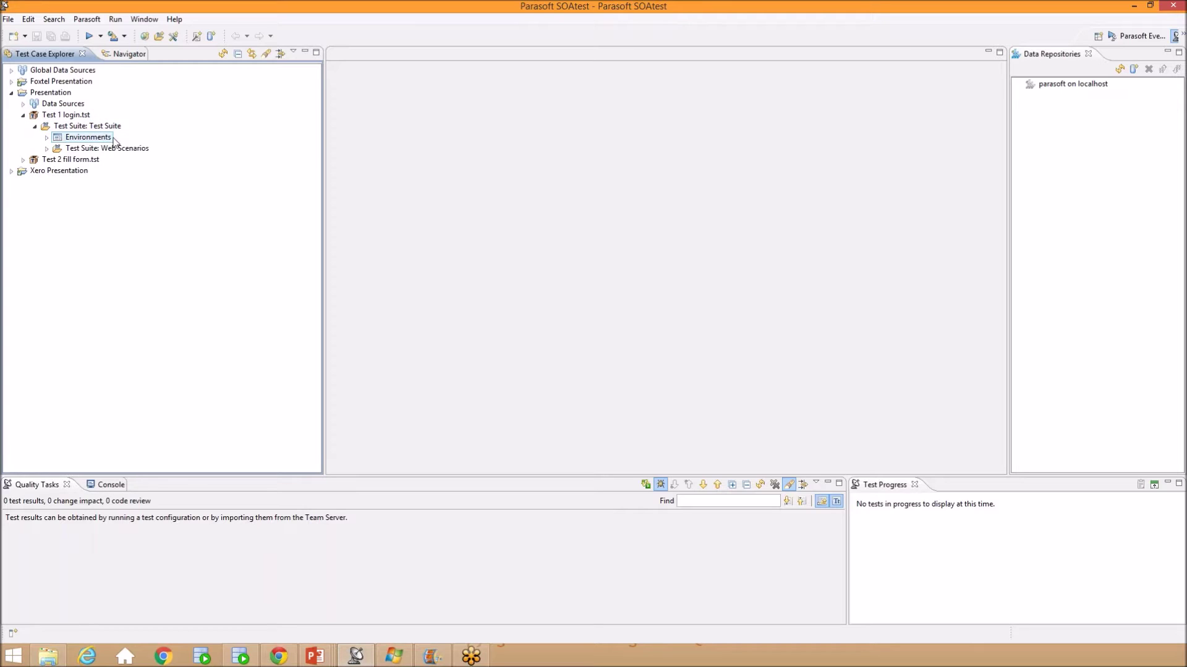
click(47, 149)
click(58, 160)
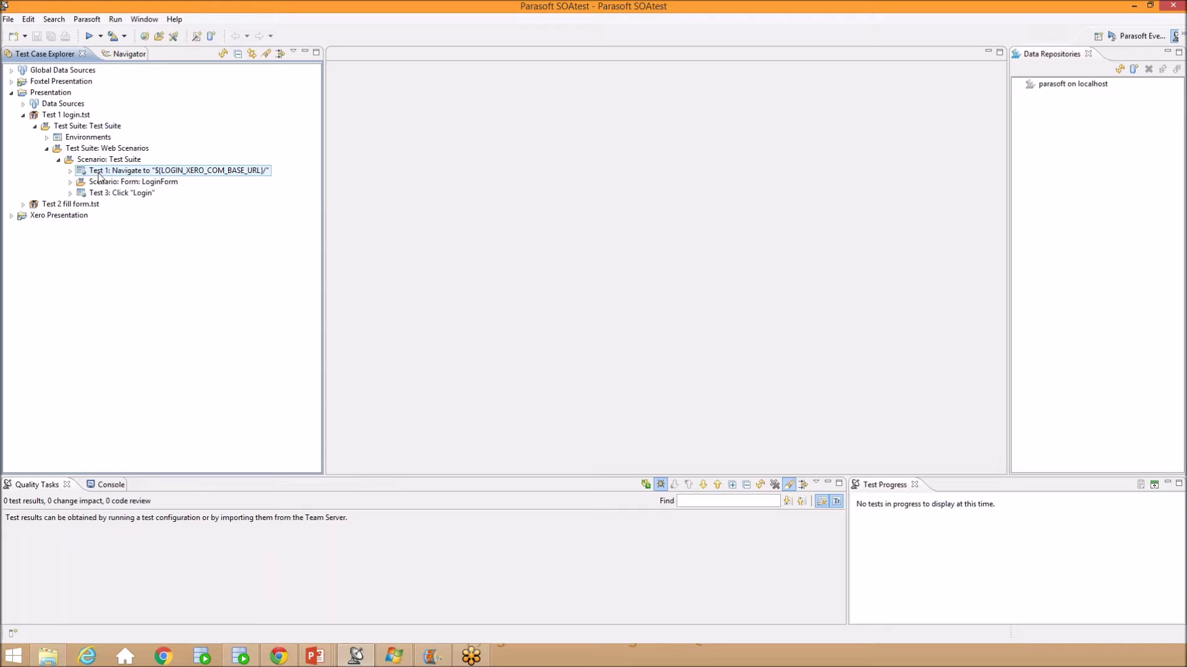
Step: Open the Navigate test for the Xero login URL and review its user action and the available action types
double_click(150, 171)
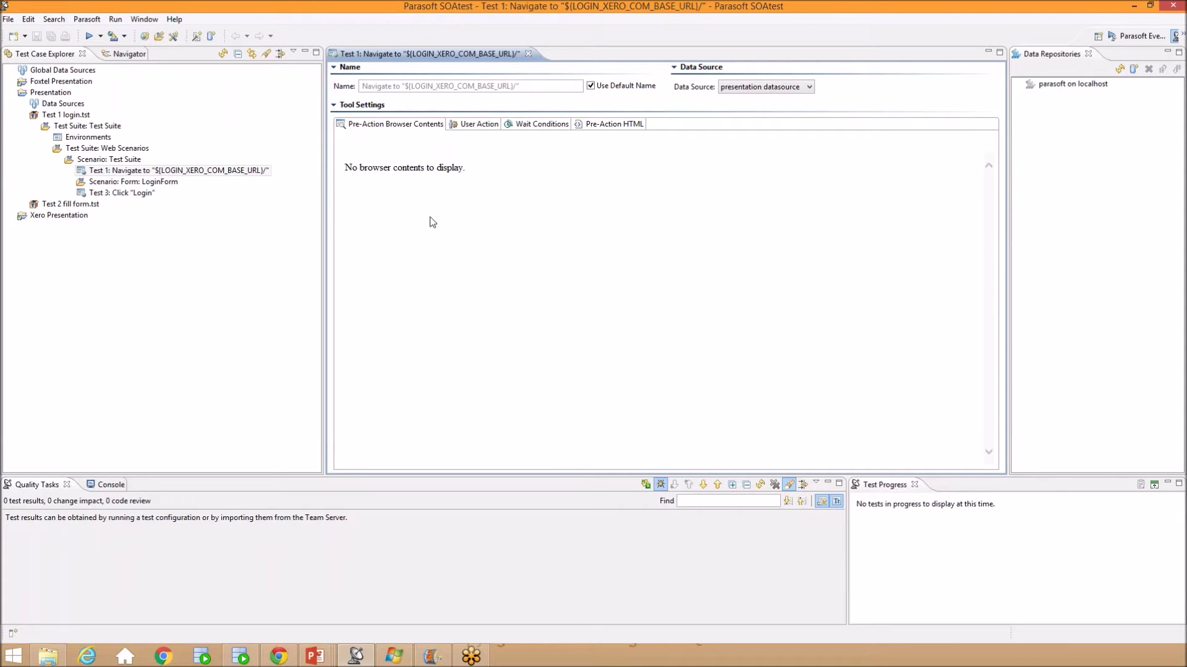
click(469, 127)
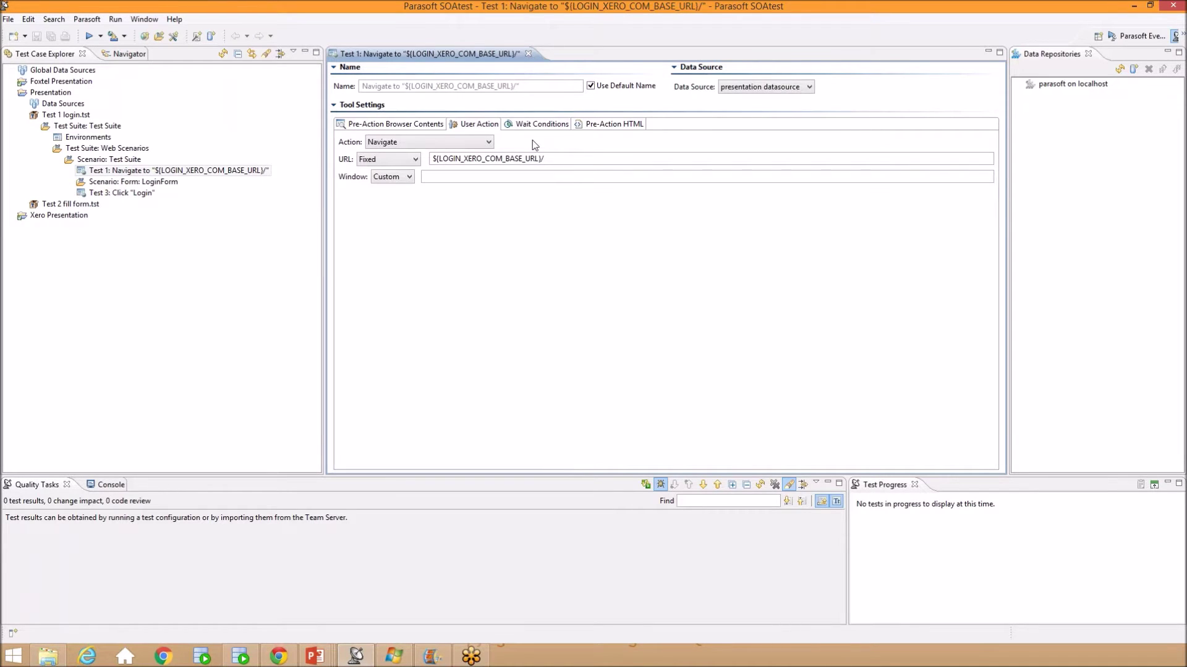
click(478, 142)
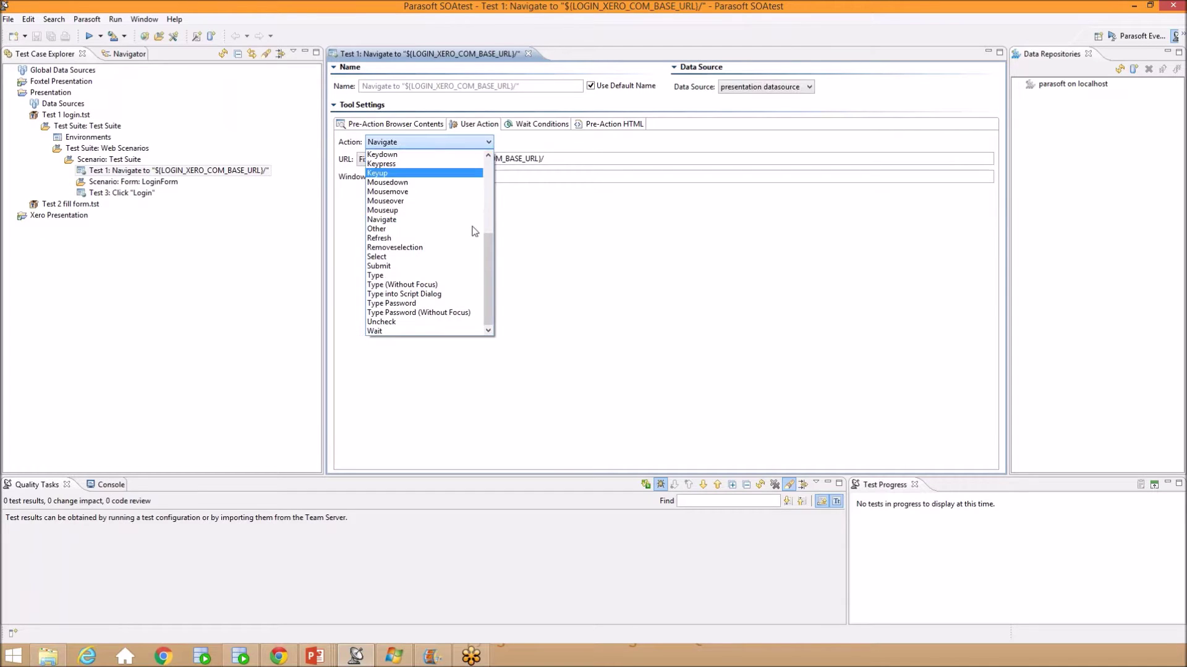
mouse_move(490, 257)
mouse_down()
mouse_move(496, 183)
mouse_move(481, 264)
mouse_up()
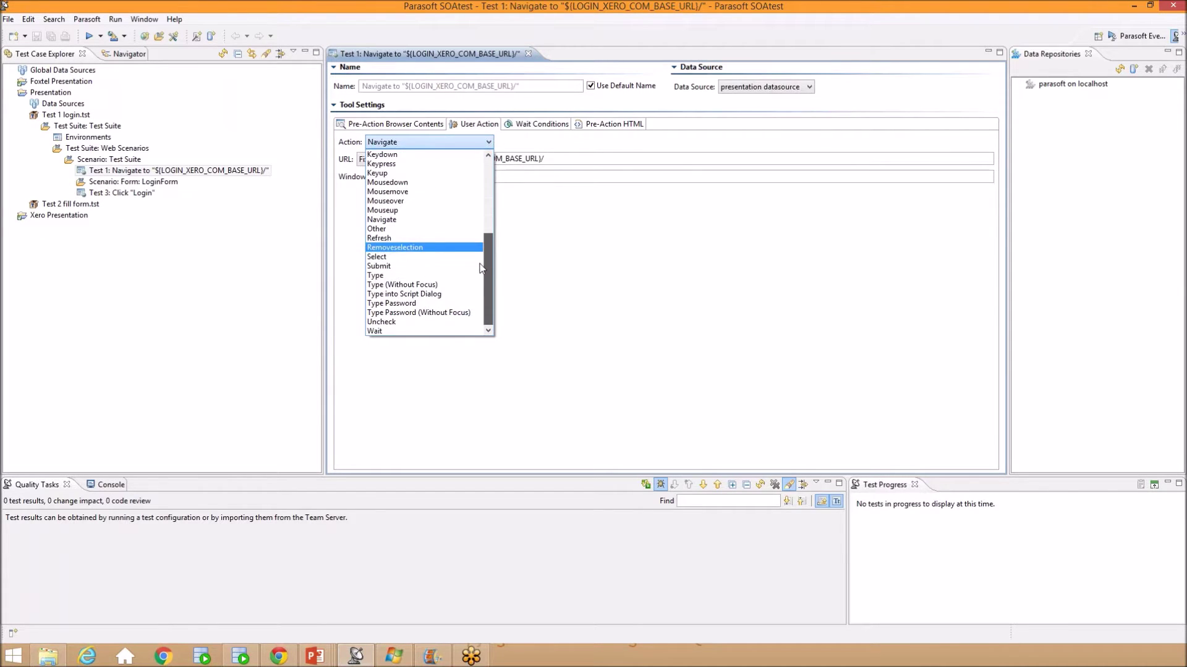
click(665, 223)
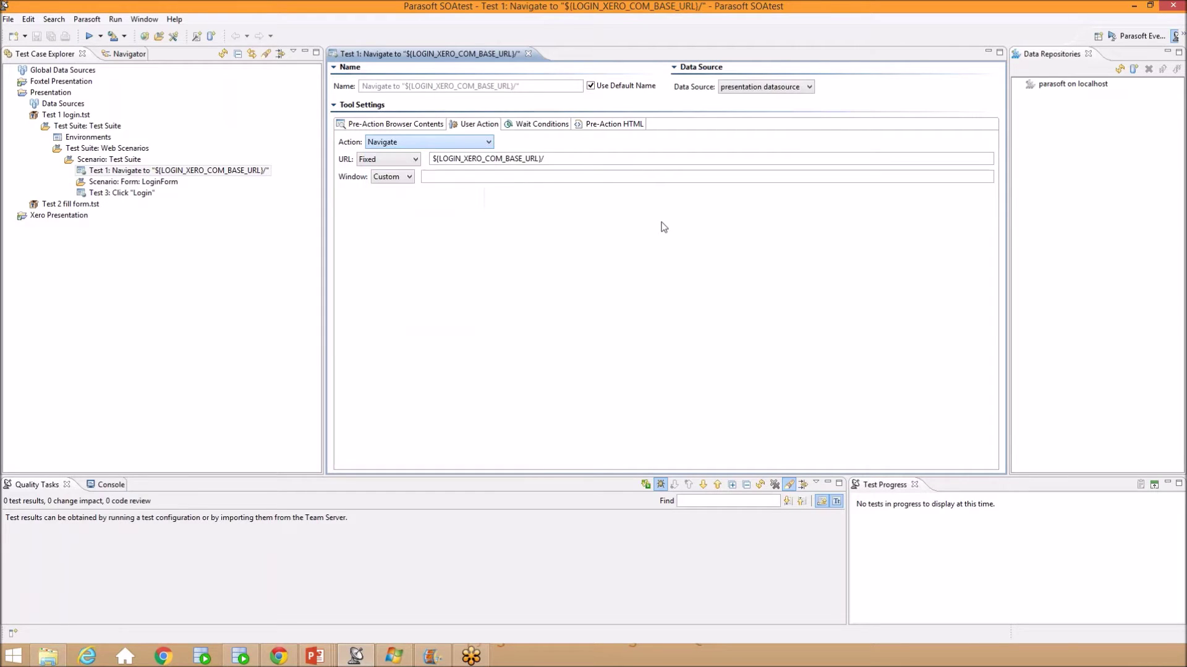
Step: Examine the Navigate test's wait conditions for page load and for the next user action's element
click(529, 127)
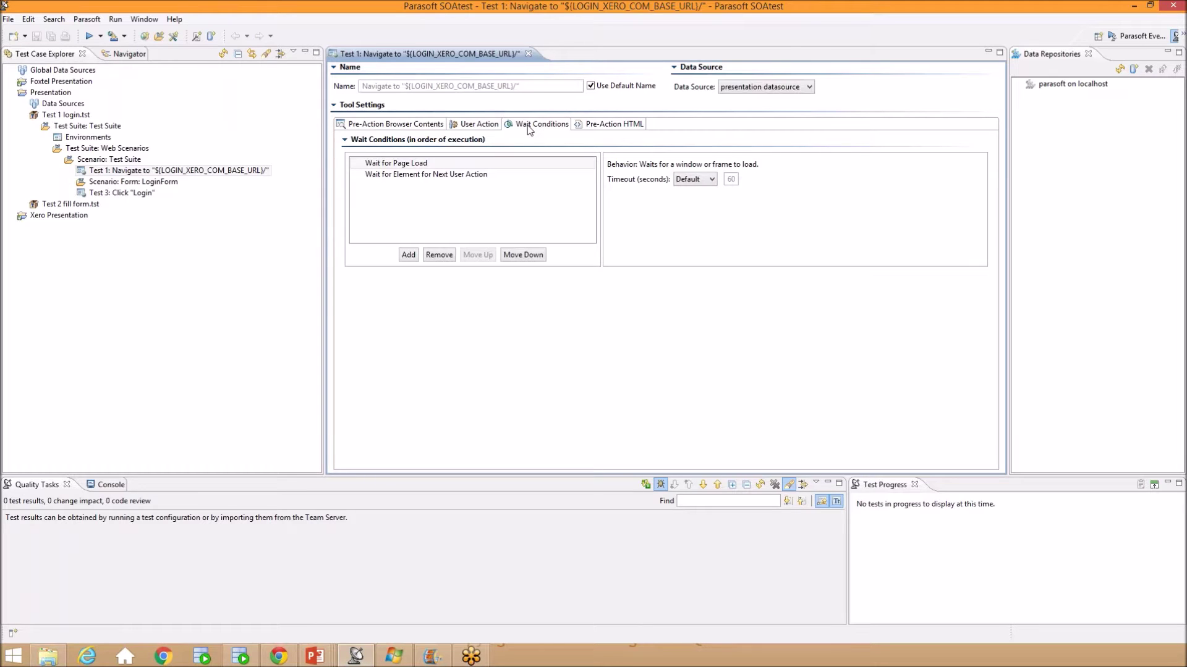
click(423, 163)
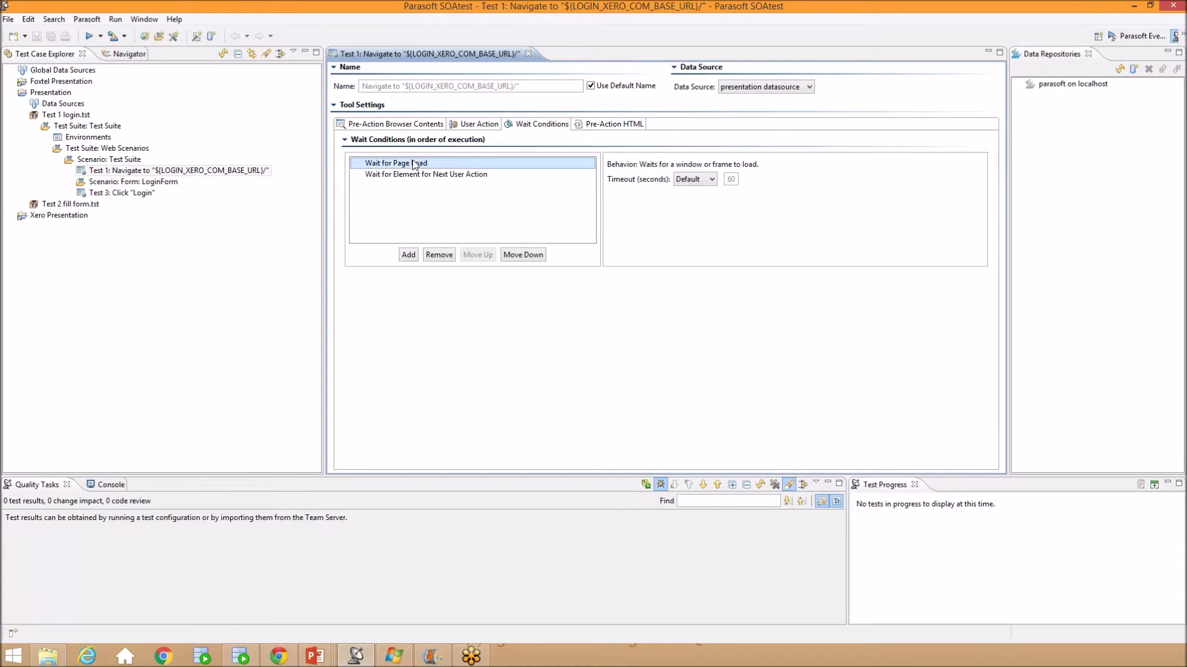
click(445, 175)
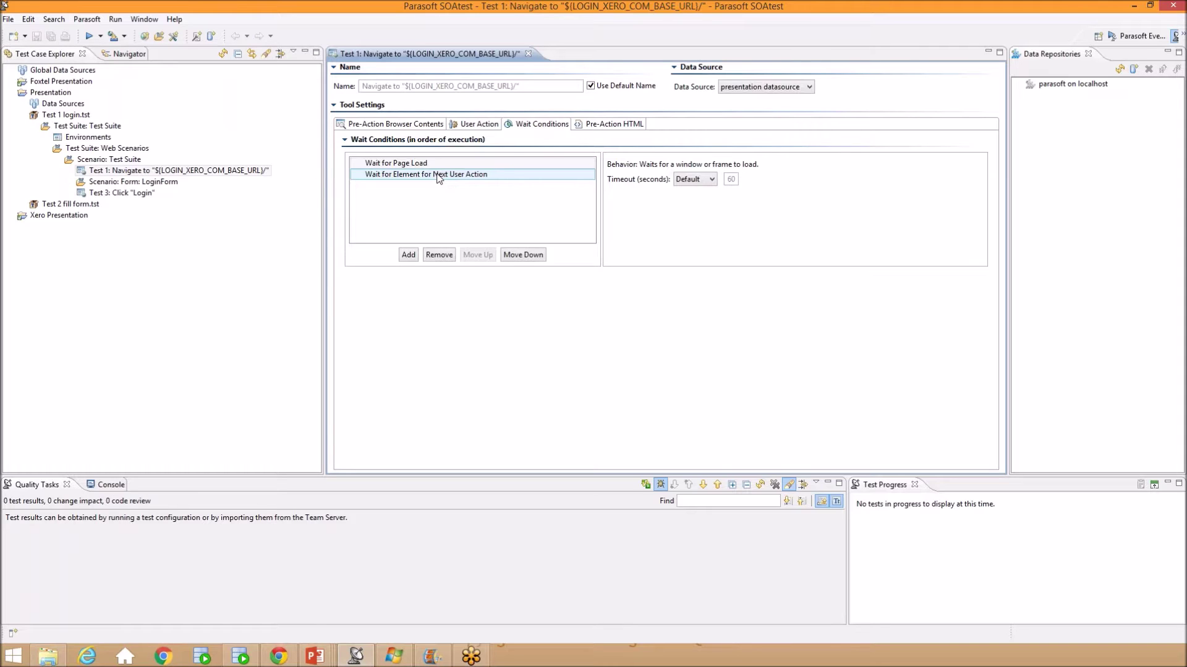
Step: Expand the Navigate test and open its Browser Contents Viewer to inspect the recorded Xero login page
click(105, 160)
double_click(99, 171)
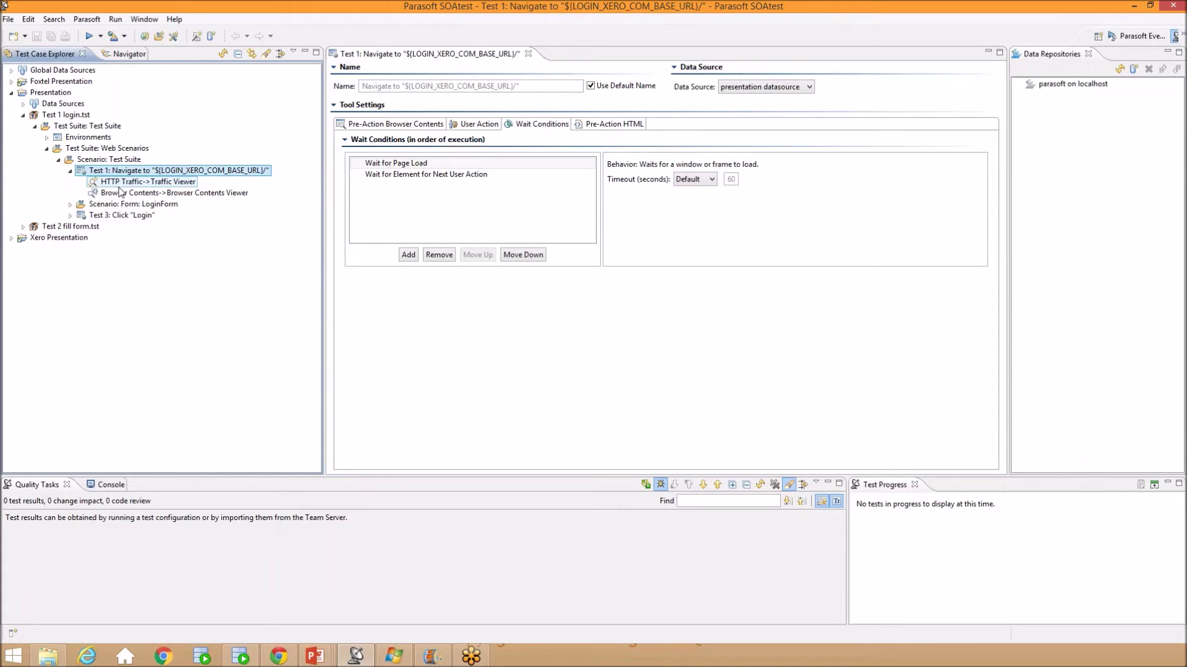
click(113, 196)
double_click(113, 197)
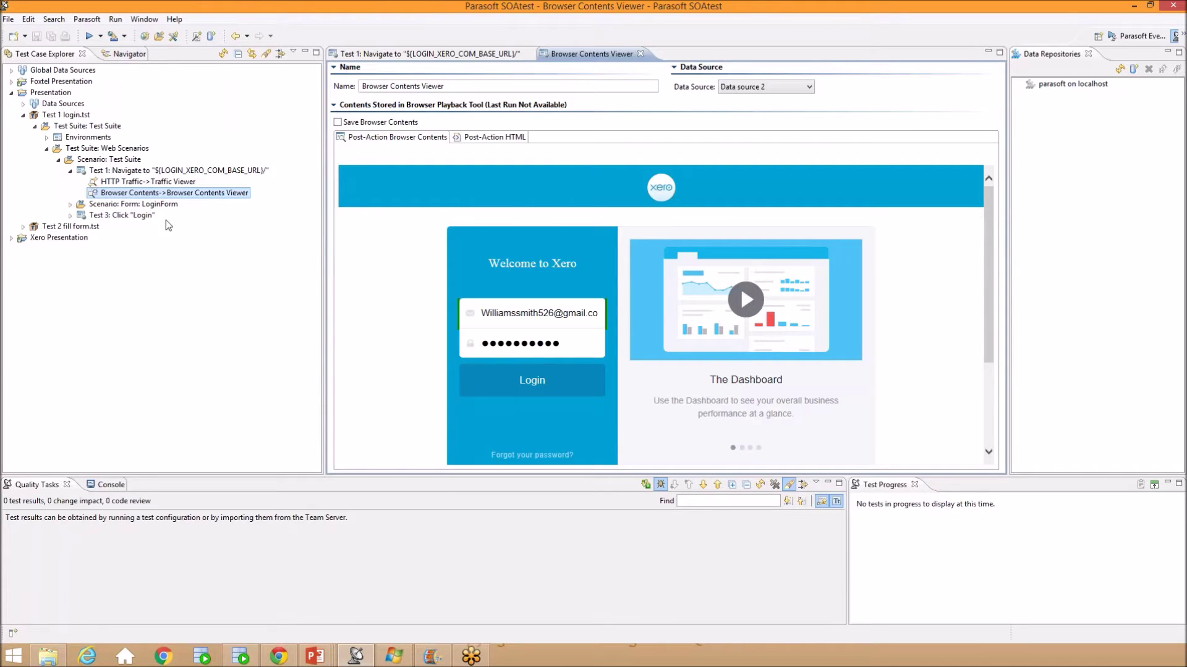
click(339, 296)
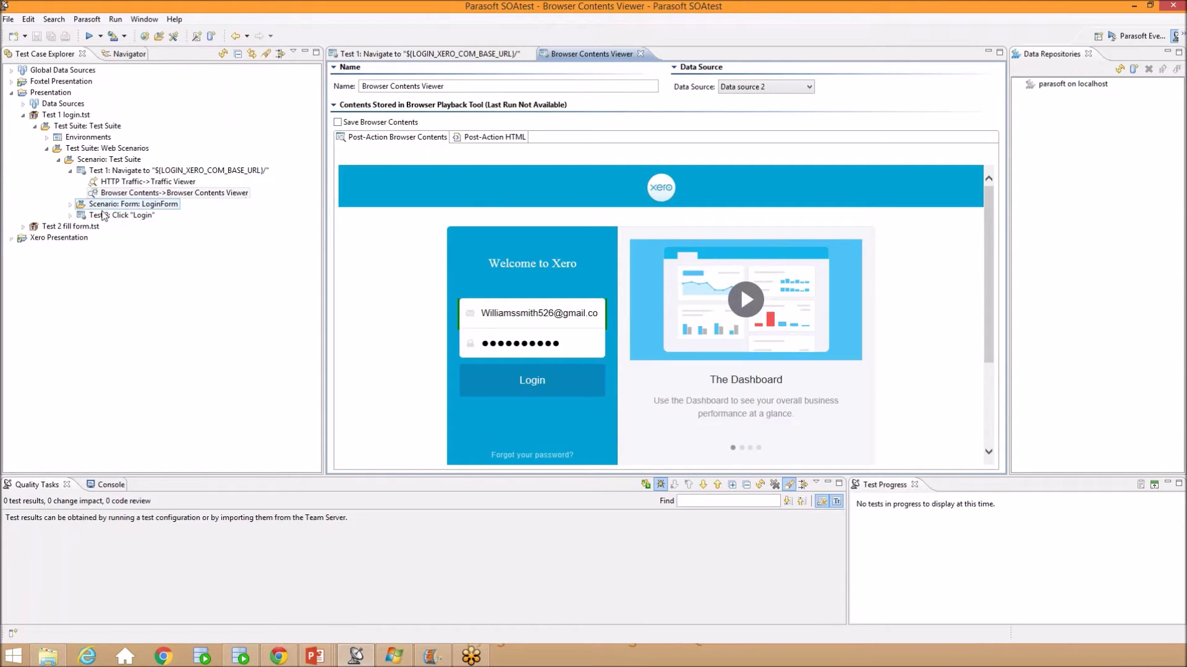
Step: Open the LoginForm scenario's e-mail typing test and review its user action, input value types and wait conditions
click(71, 204)
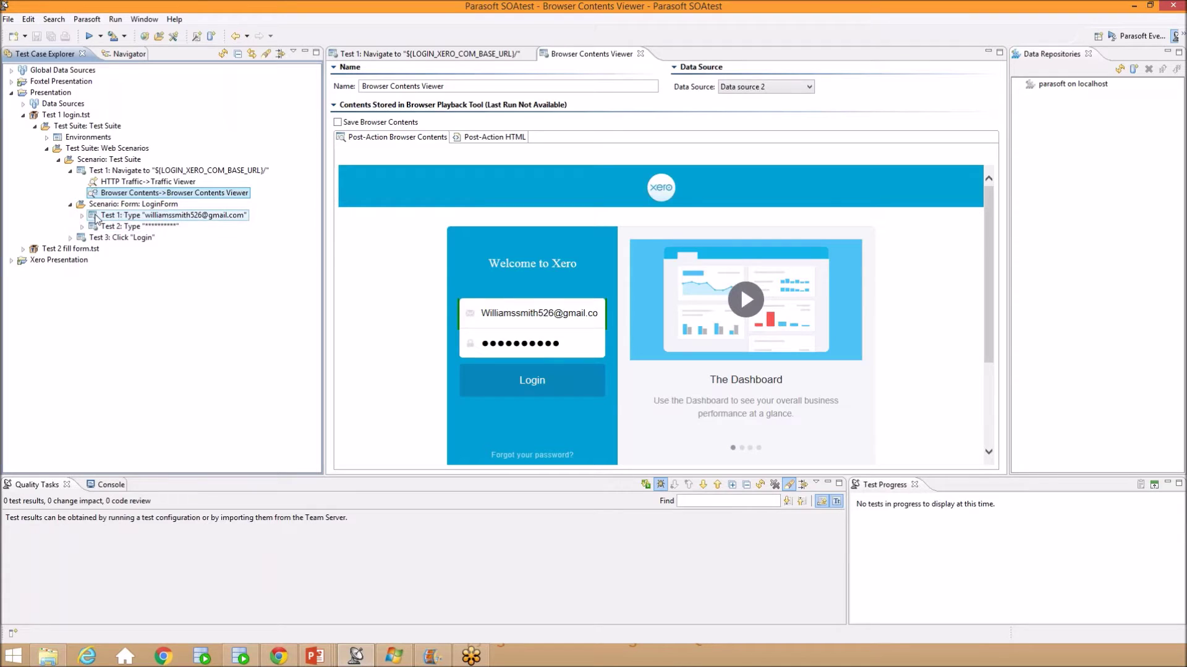
double_click(123, 215)
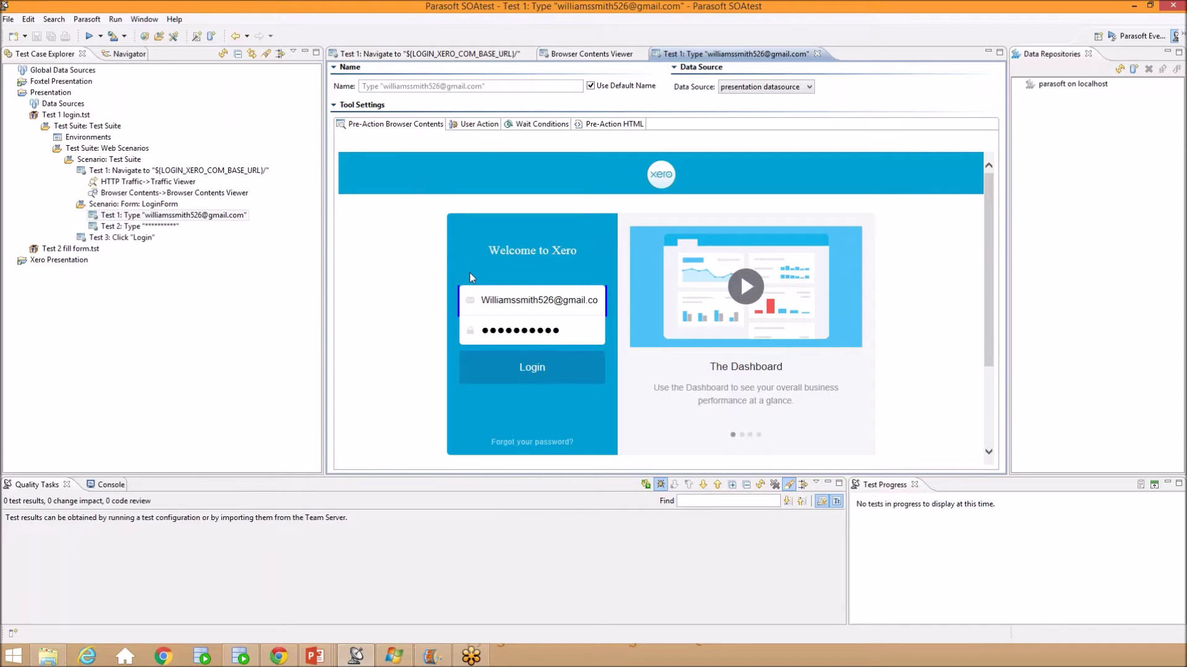
click(478, 125)
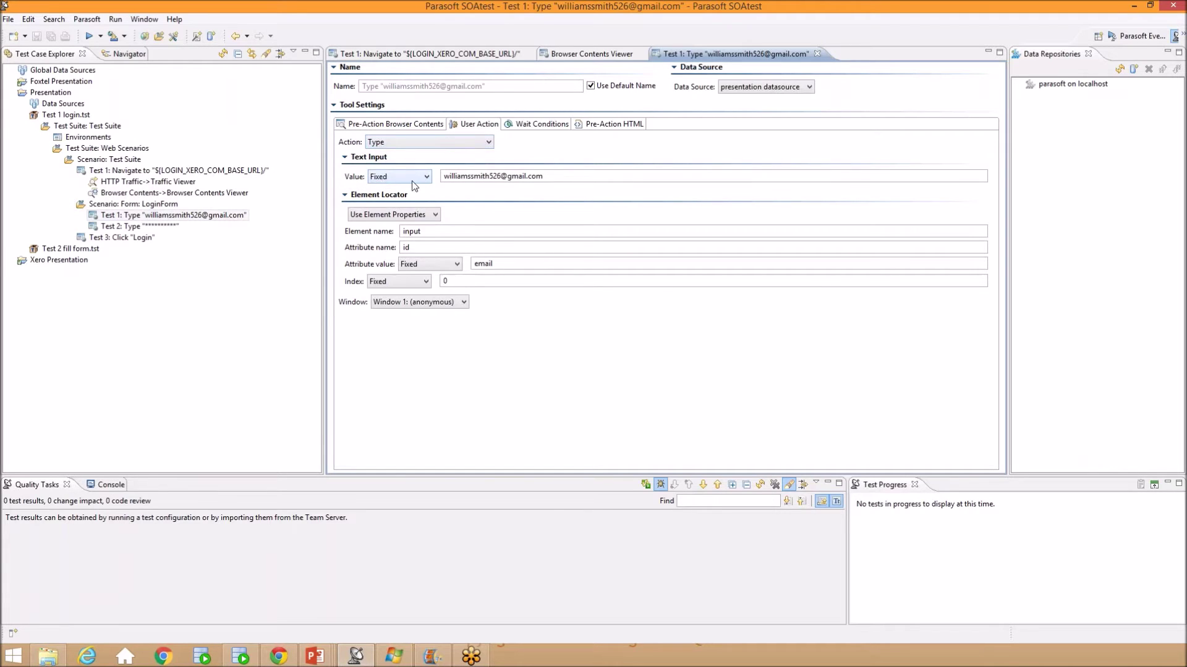
click(428, 177)
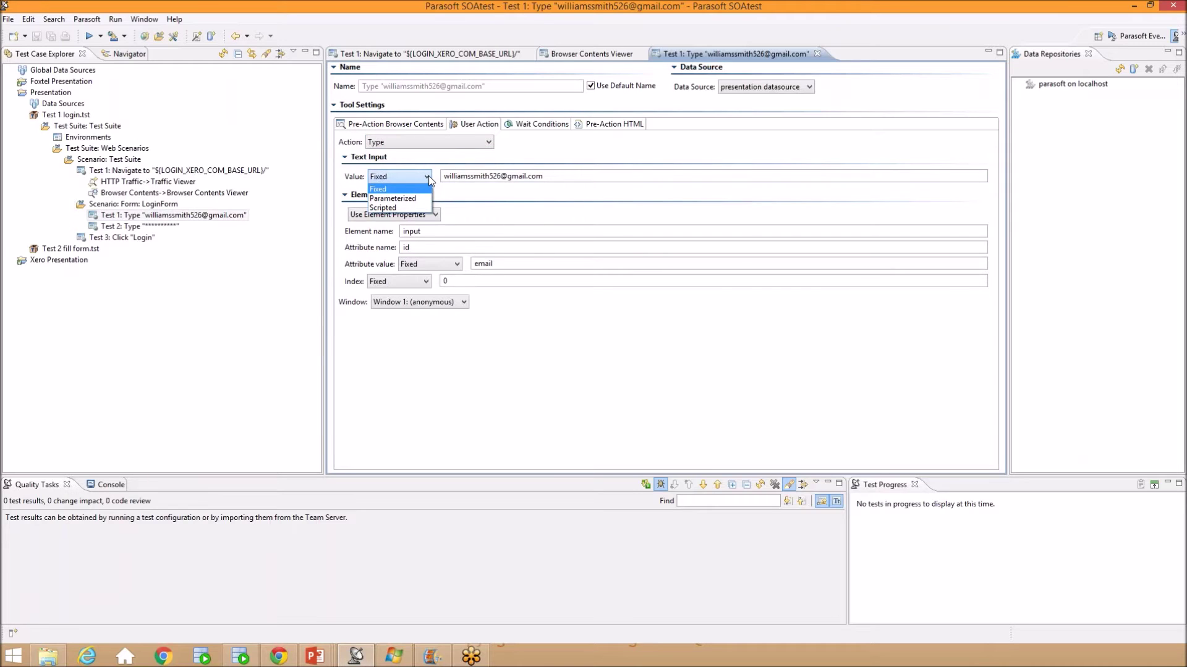
click(428, 177)
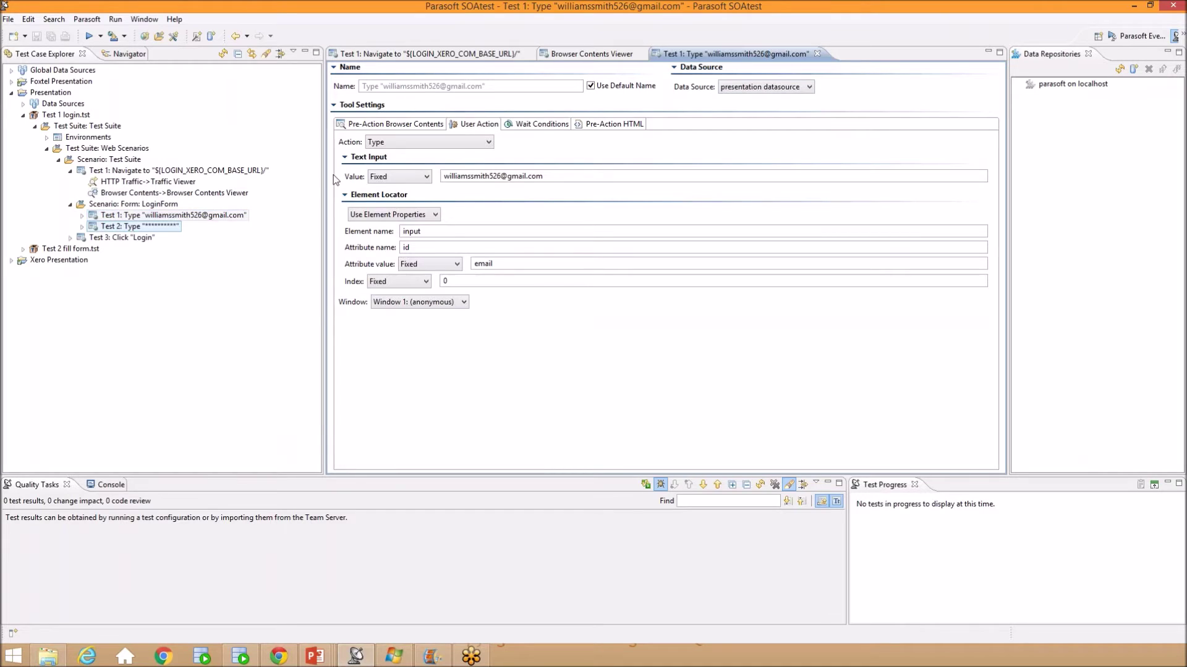
click(545, 129)
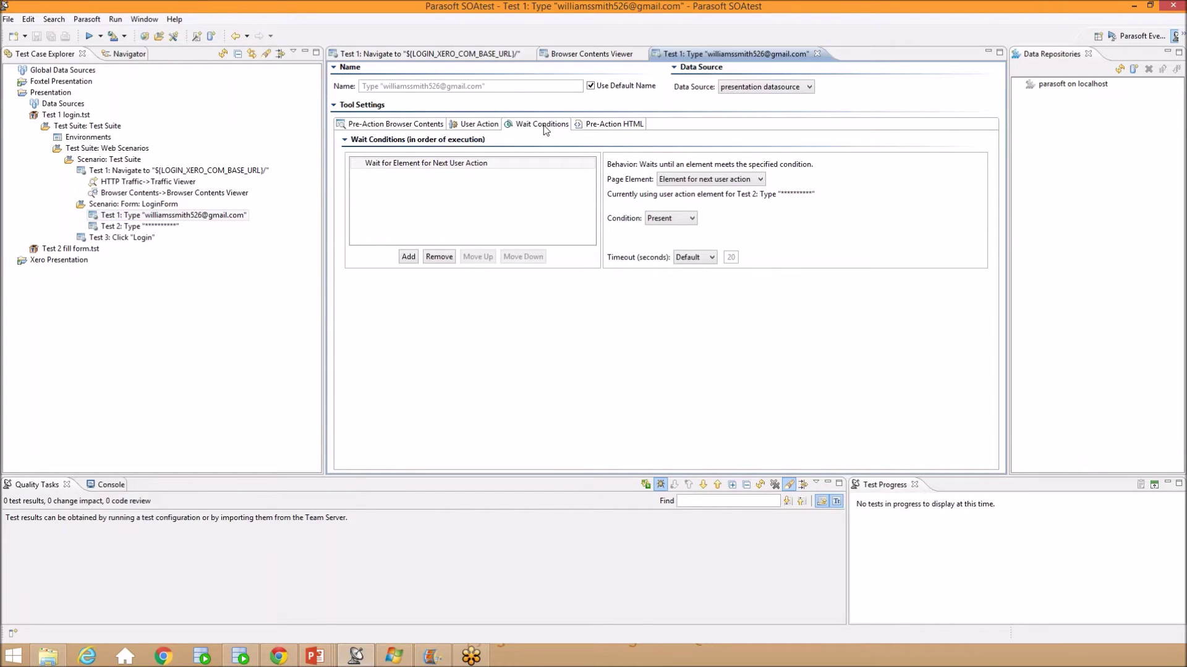
Step: Open the LoginForm scenario's password typing test and examine its user action settings
double_click(130, 226)
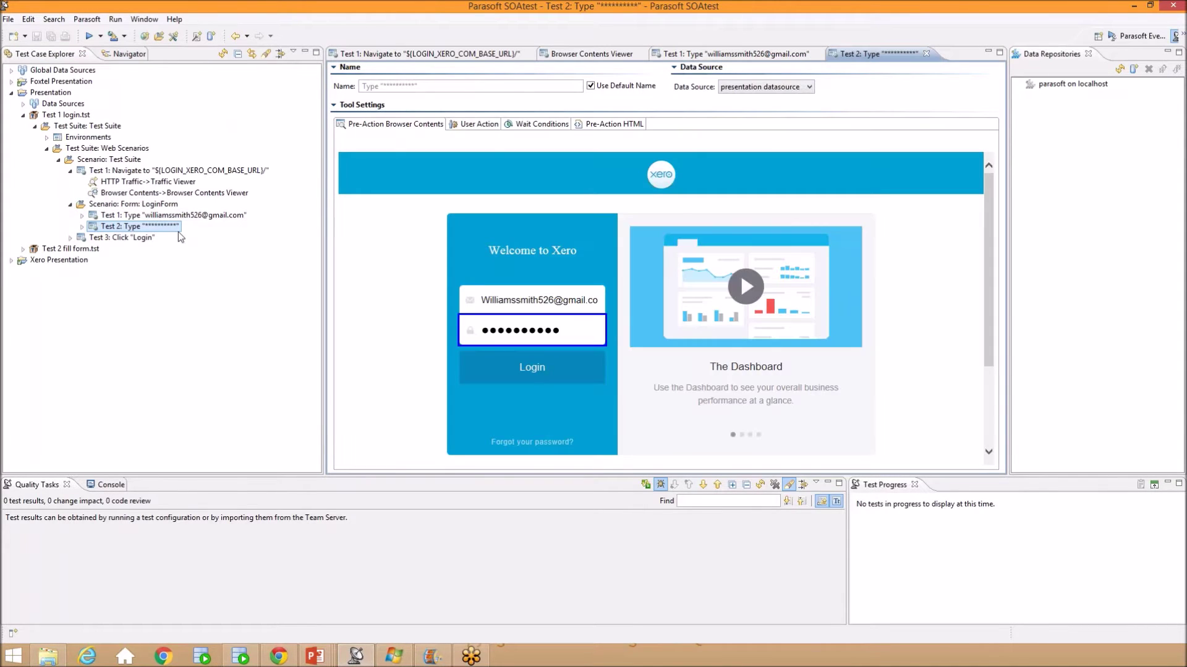
click(479, 125)
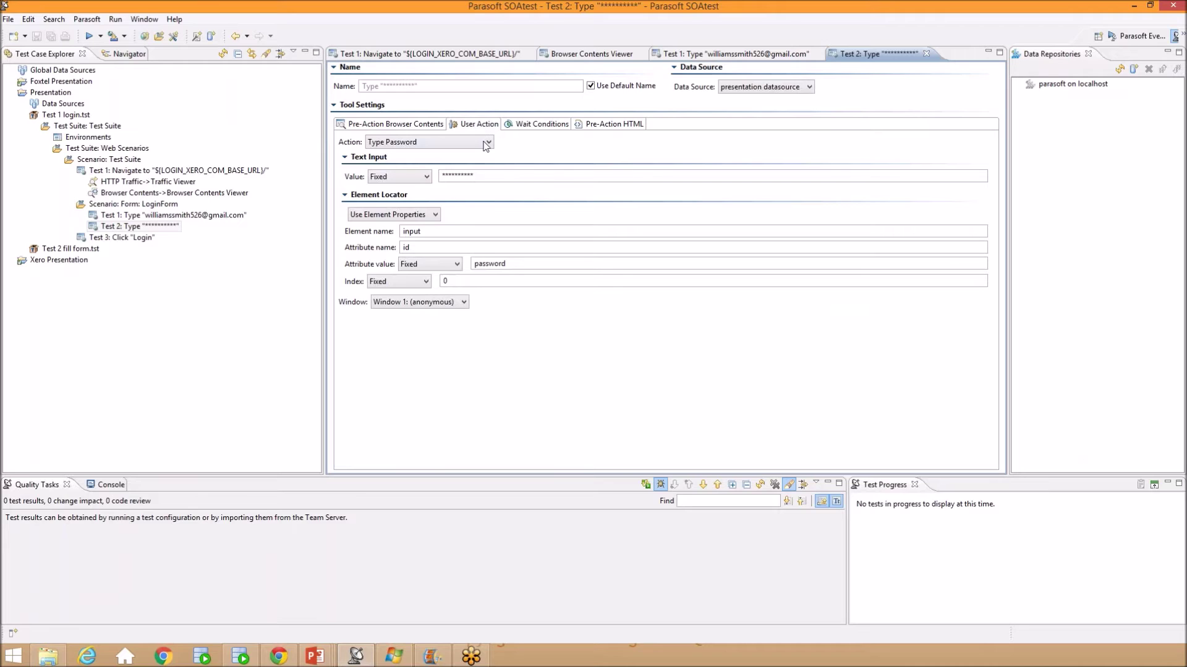
drag(440, 176, 440, 176)
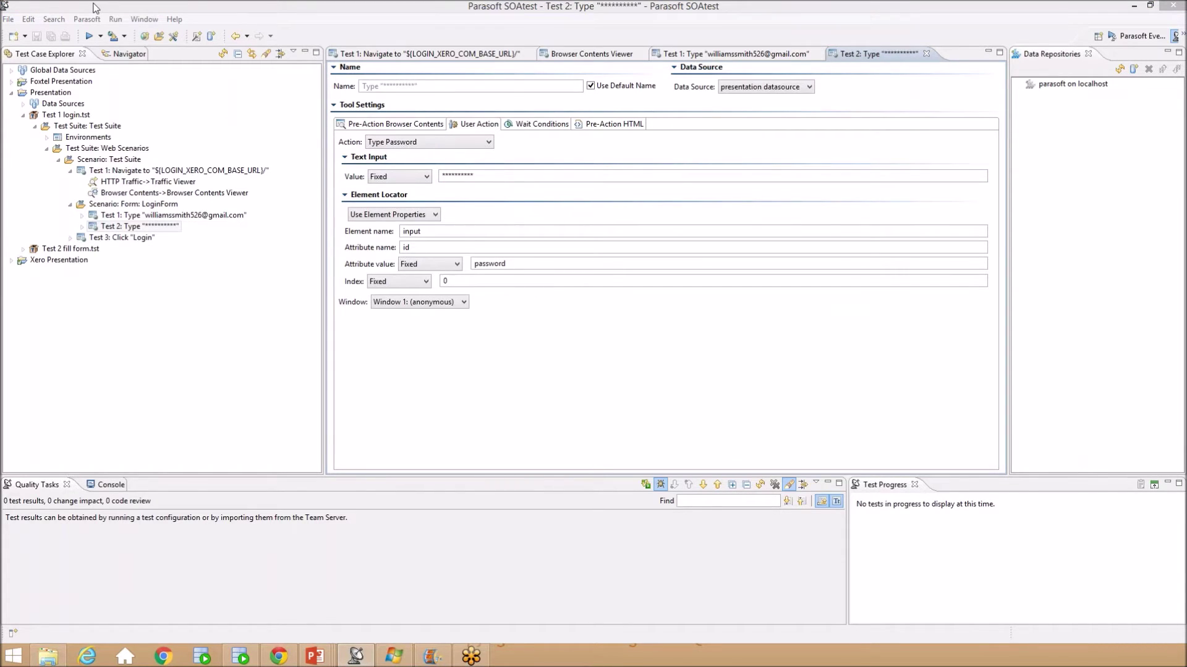
Step: Look at the options for creating new projects and files and for adding new items to the collapsed Presentation project
click(25, 38)
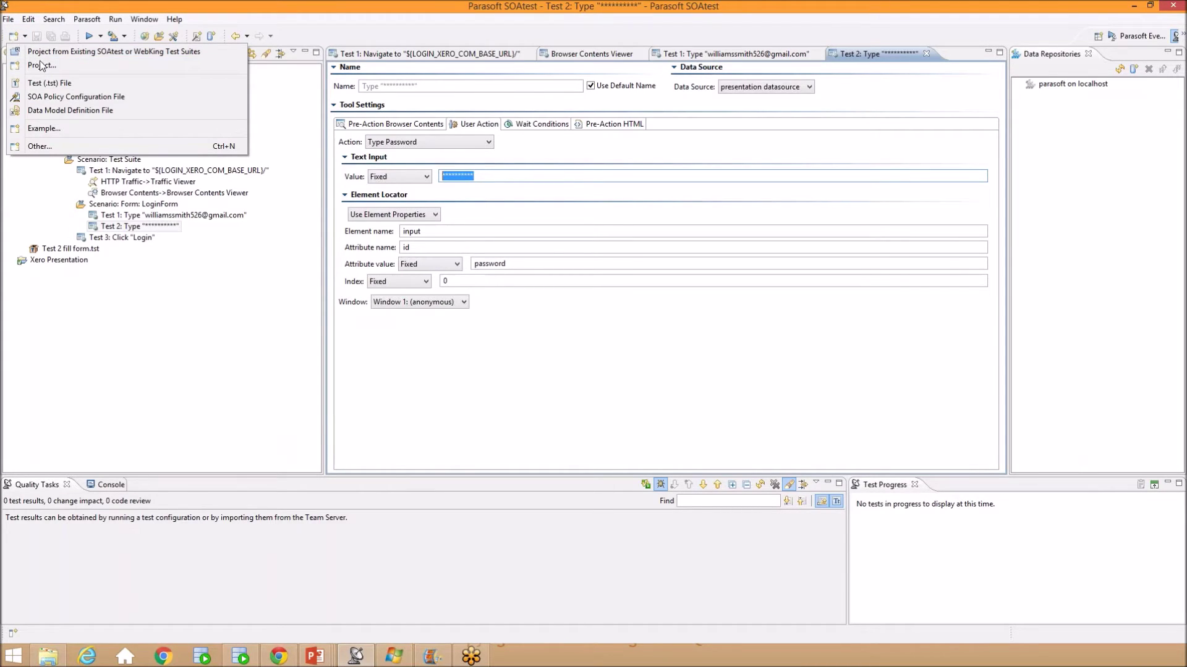
click(109, 316)
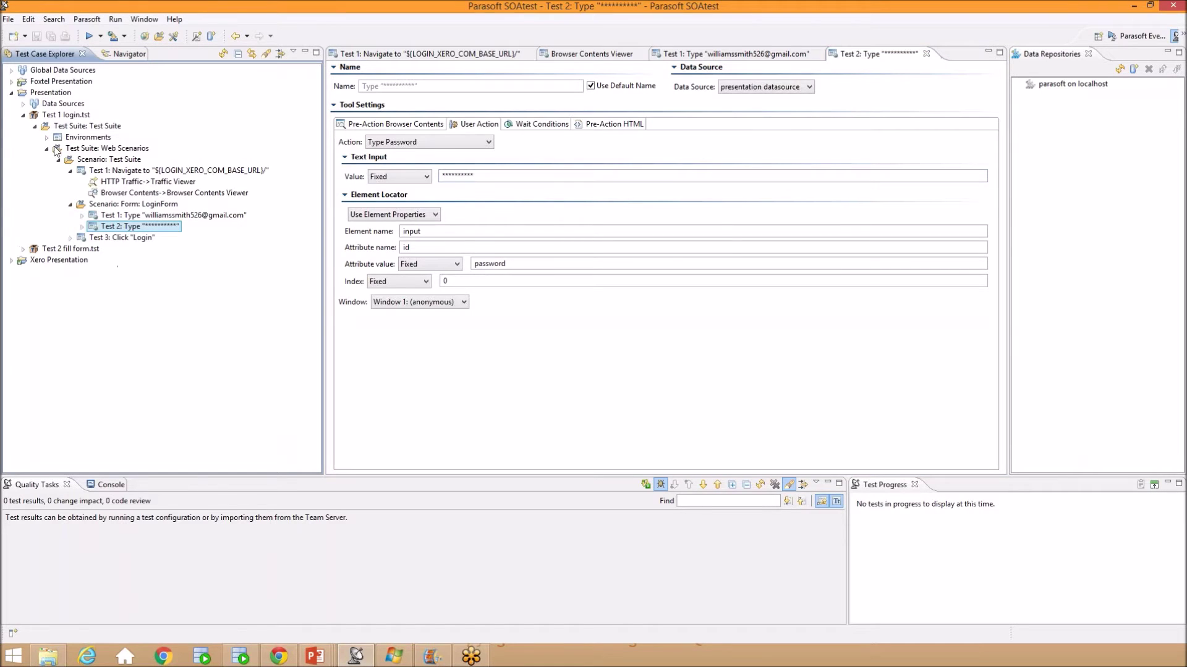
click(12, 92)
right_click(45, 95)
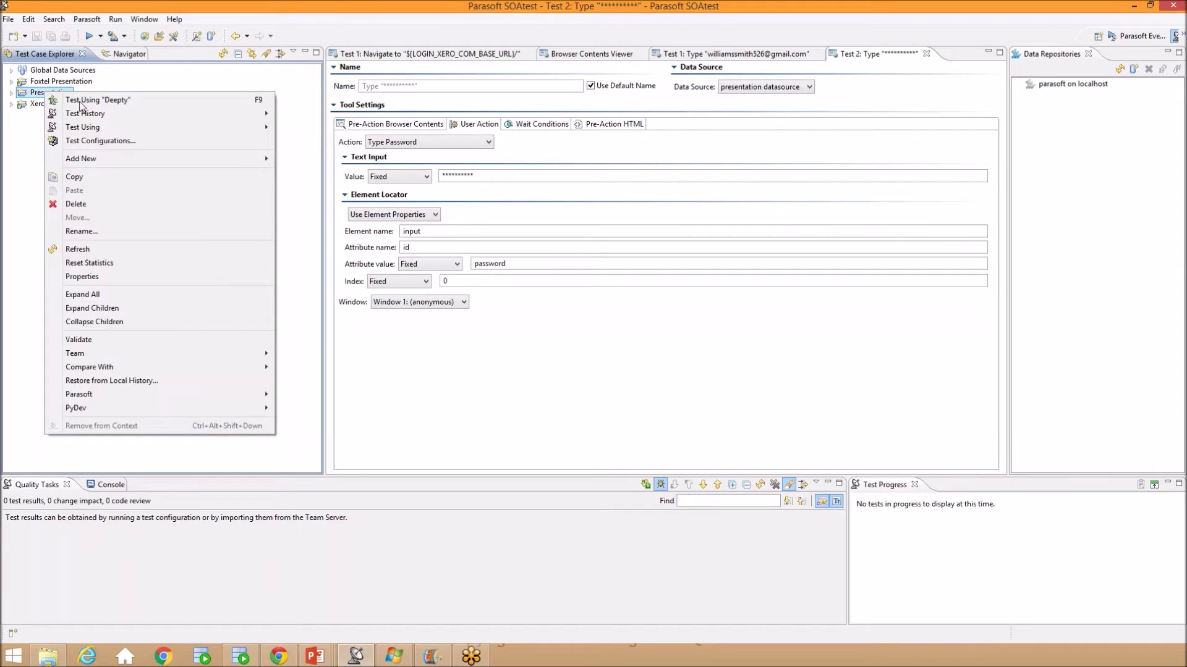
mouse_move(249, 165)
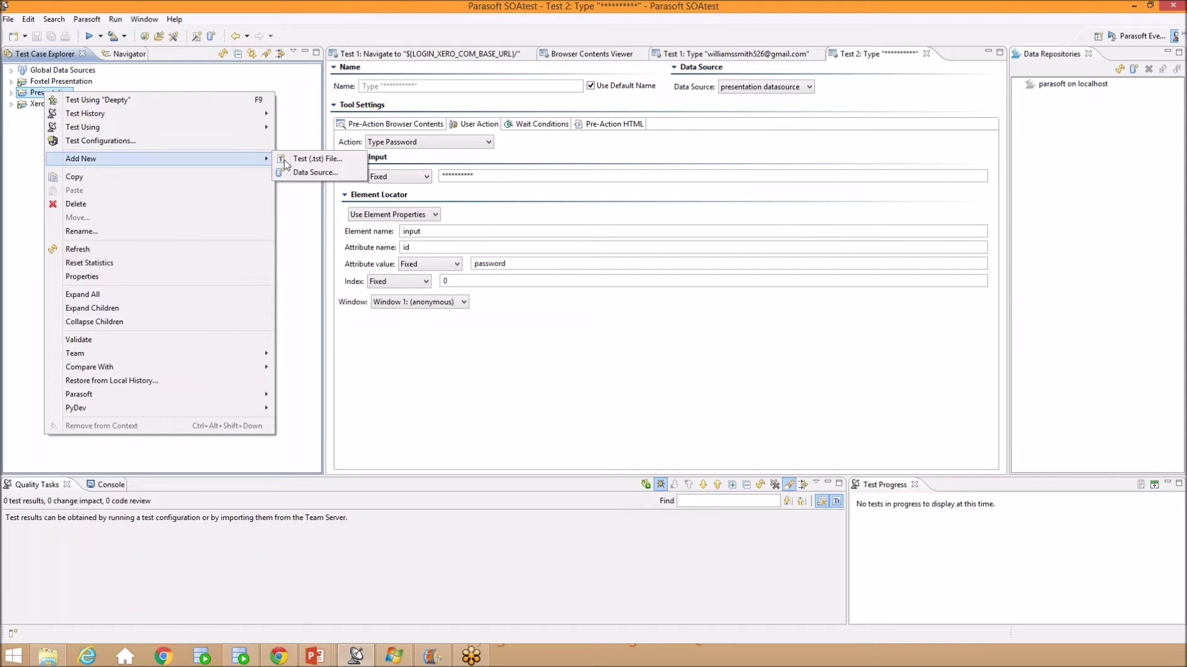
click(299, 217)
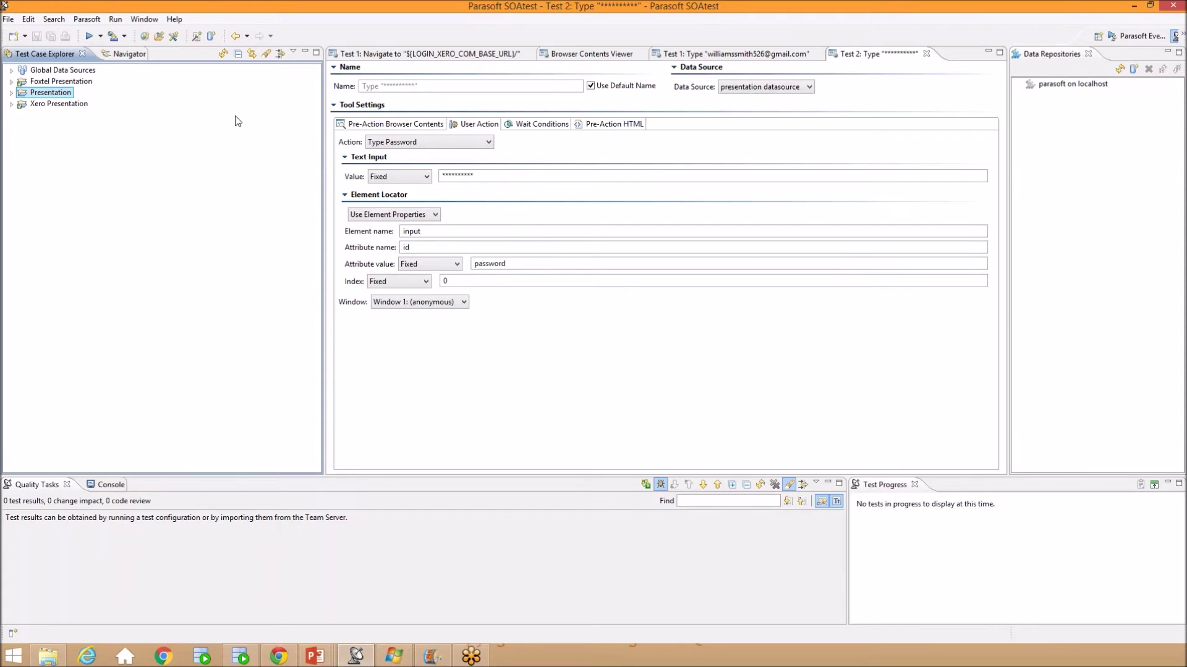
Step: Switch to the PowerPoint slide show at the Parasoft SOAtest Overview slide
key(alt+Tab)
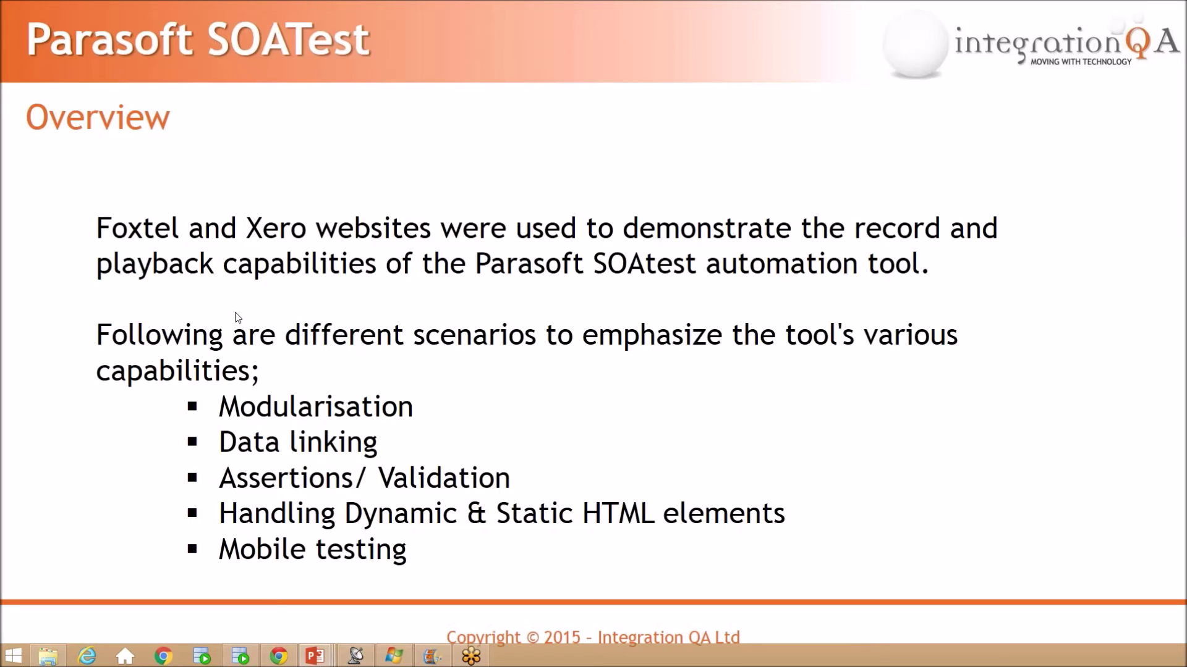